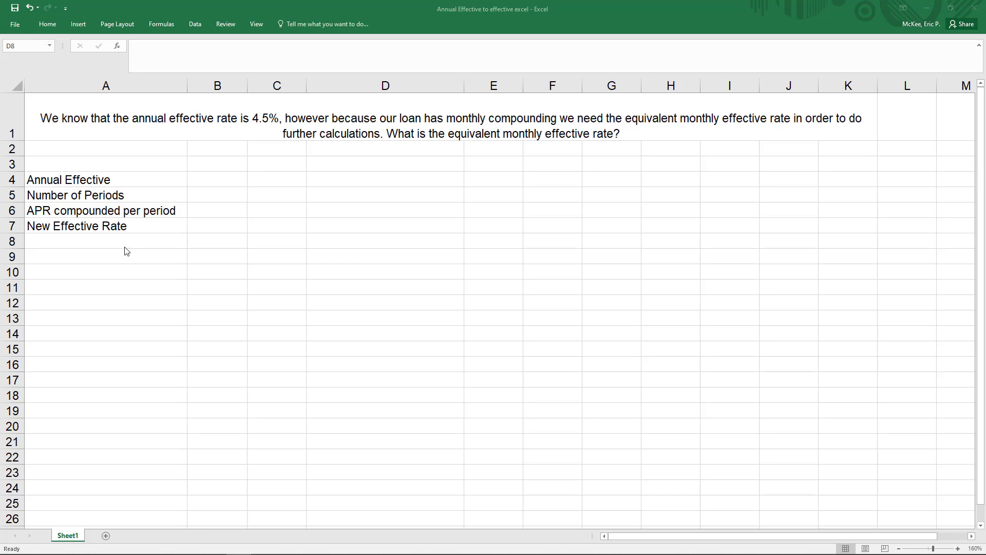
- Enter 0.045 as the annual effective rate in B4 and 12 as the number of periods in B5
click(146, 128)
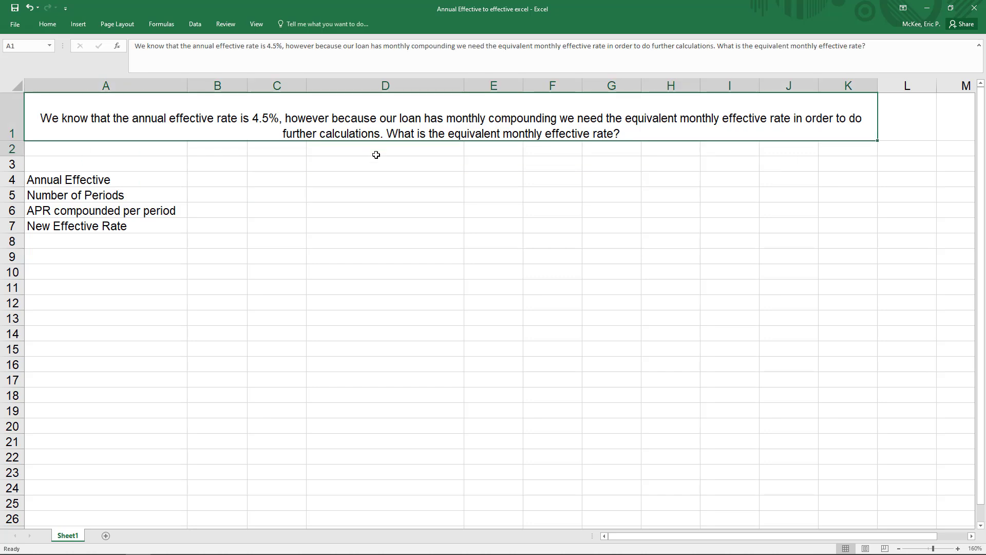
drag(376, 155, 385, 145)
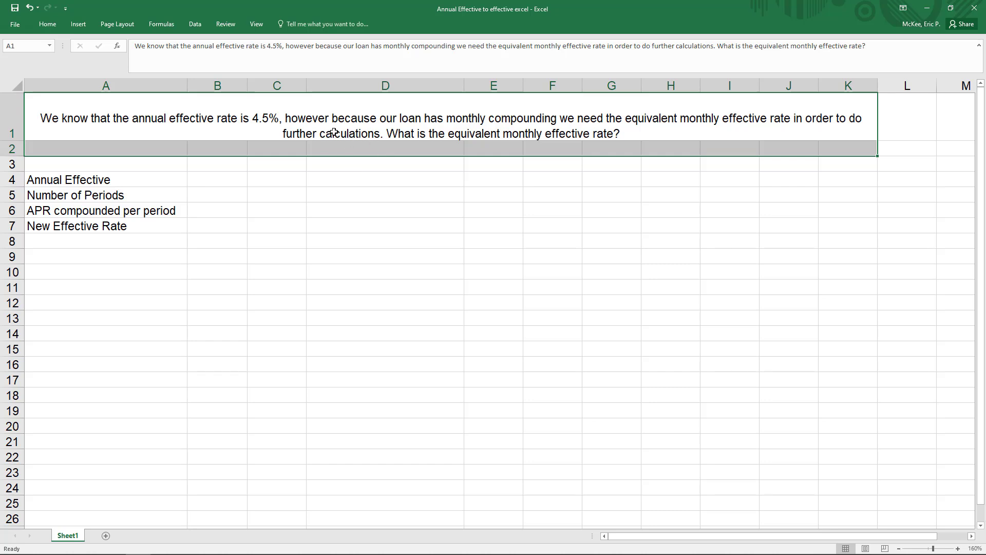
click(215, 180)
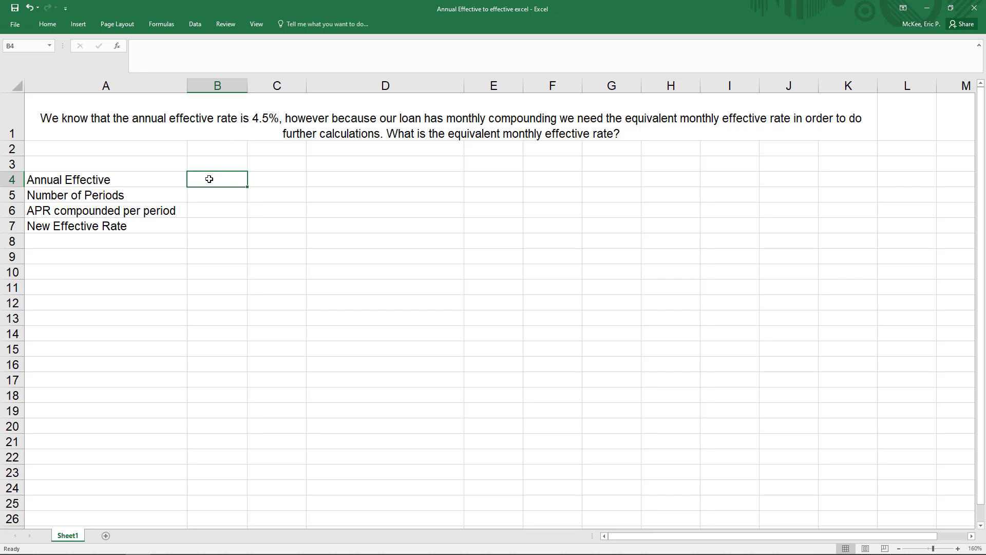
text(.045)
key(Return)
key(Return)
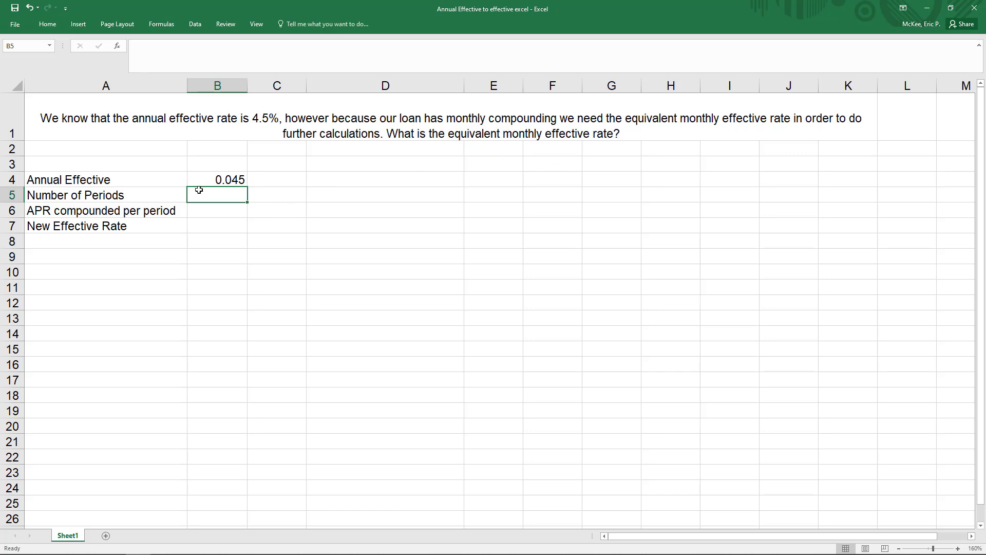
text(12)
key(Return)
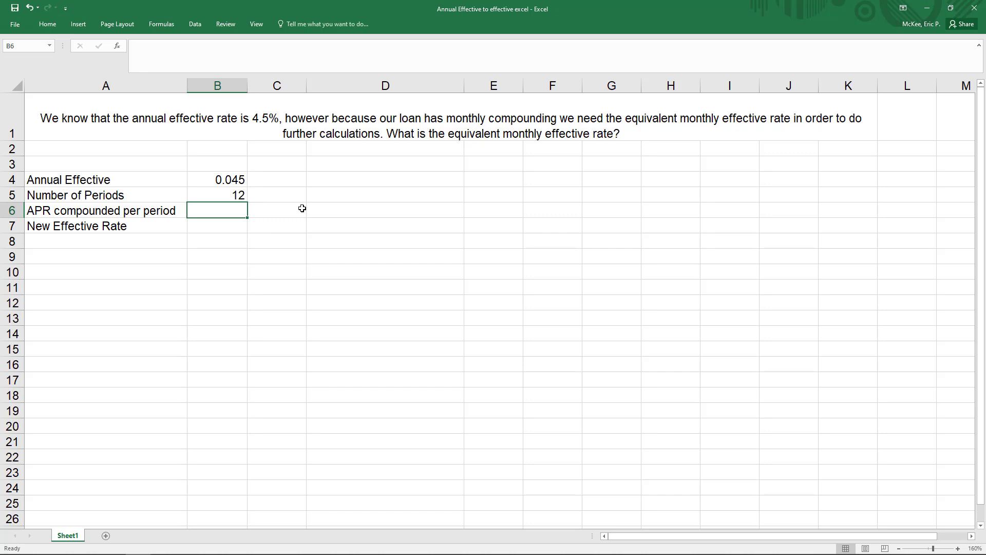
- Calculate the APR compounded per period in B6 with the formula =NOMINAL(.045,12)
text(=nomin)
key(Tab)
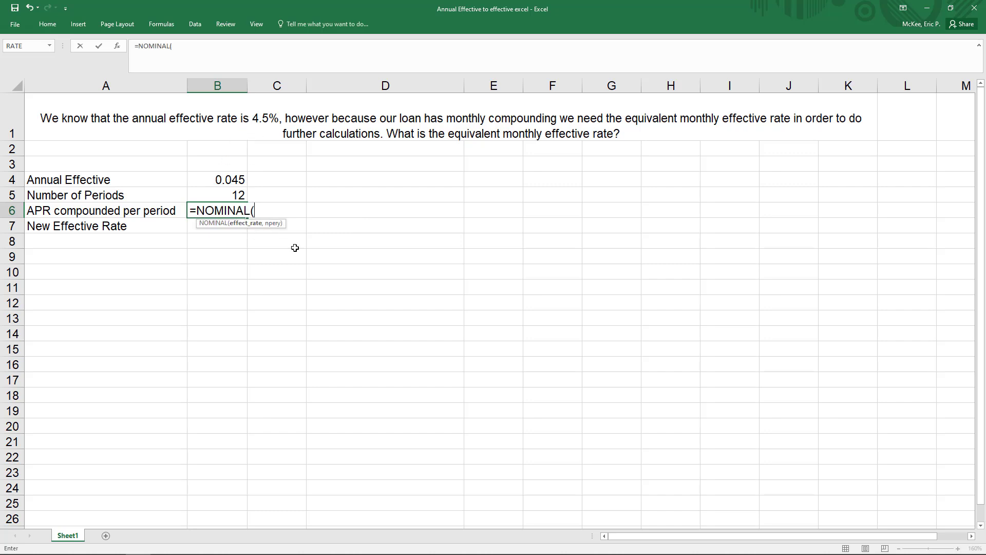
text(.045,)
text(12)
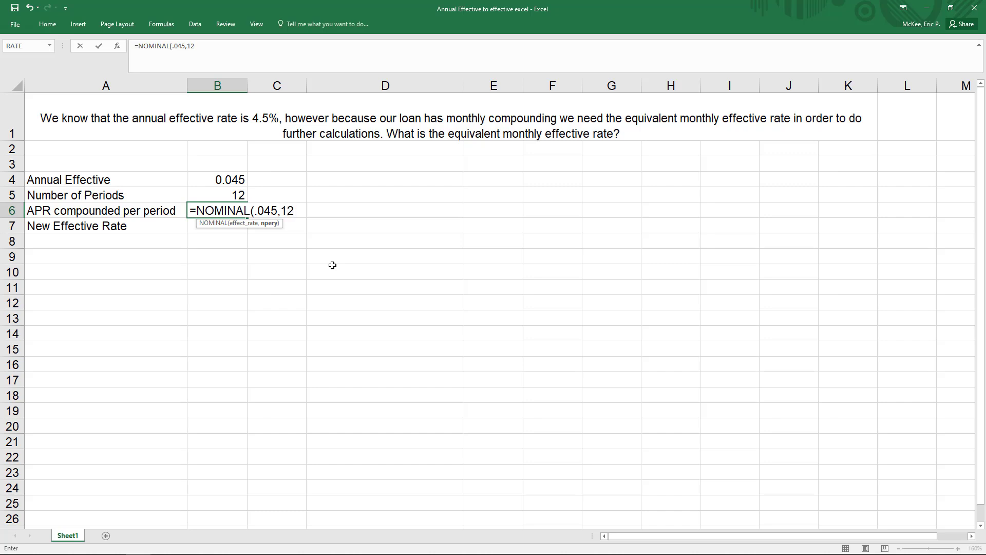
text())
key(Return)
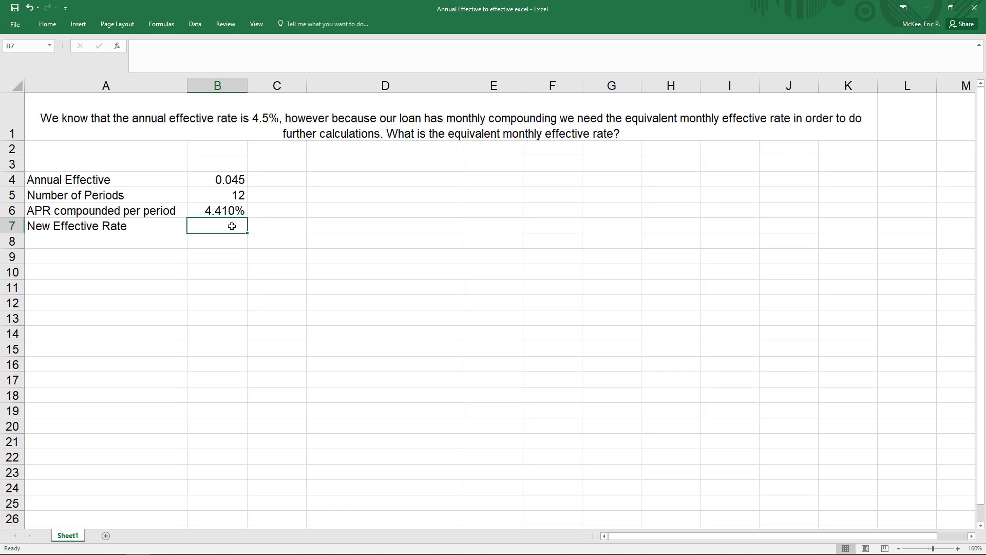
- Calculate the new effective rate in B7 by dividing the APR by 12, using =B6/12
text(=)
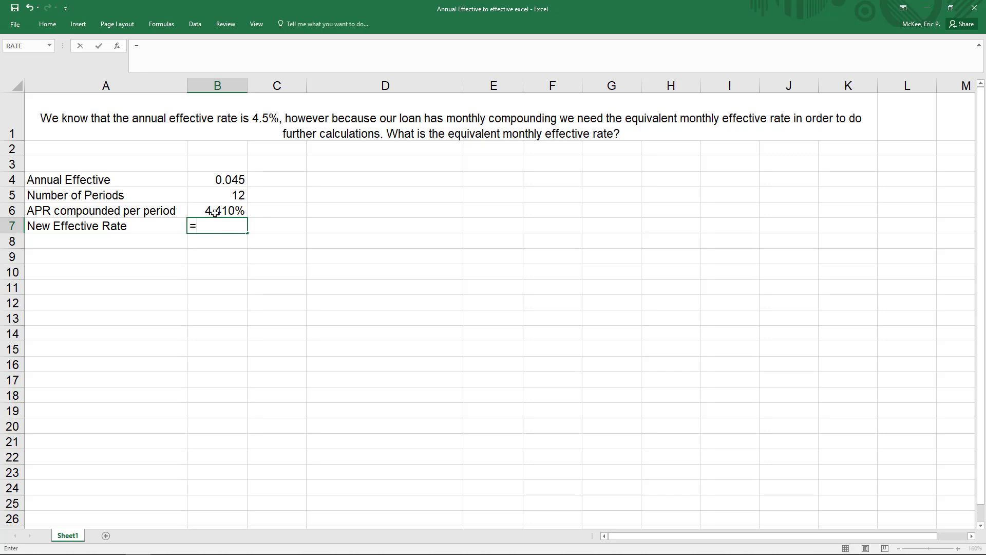
click(213, 212)
text(/12)
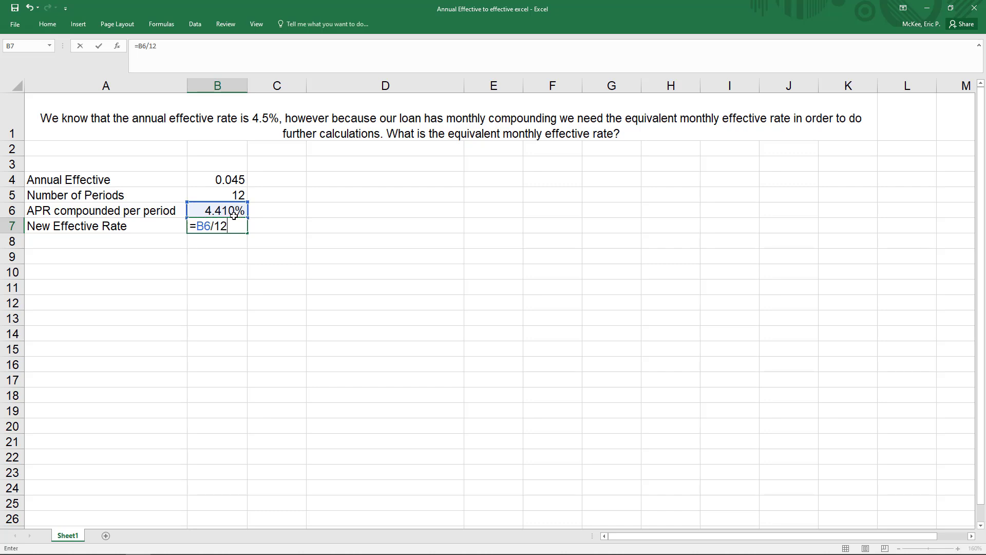
key(Return)
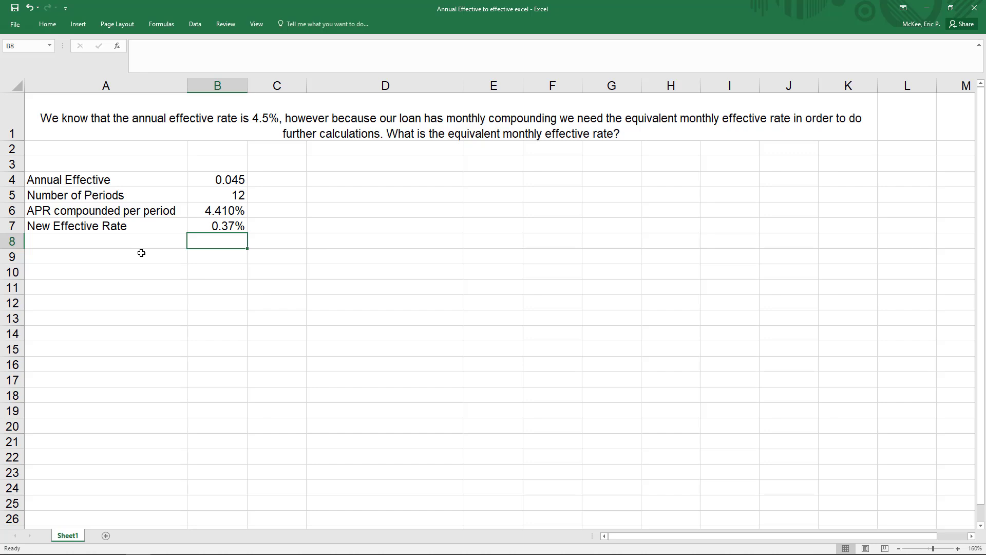
- Replace the fixed arguments of the NOMINAL formula in B6 with cell references, making it =NOMINAL(B4,B5)
click(220, 216)
double_click(191, 46)
drag(192, 45, 172, 46)
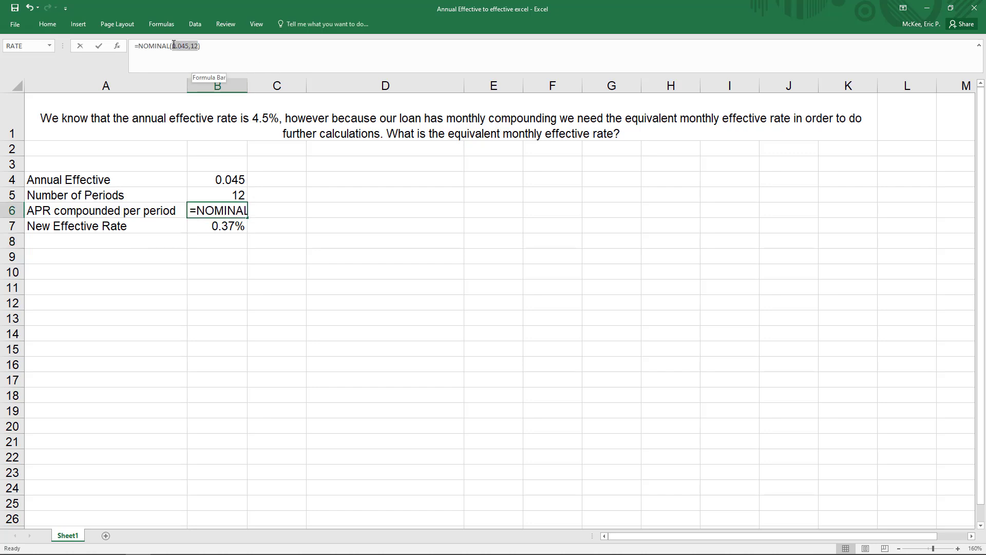
key(BackSpace)
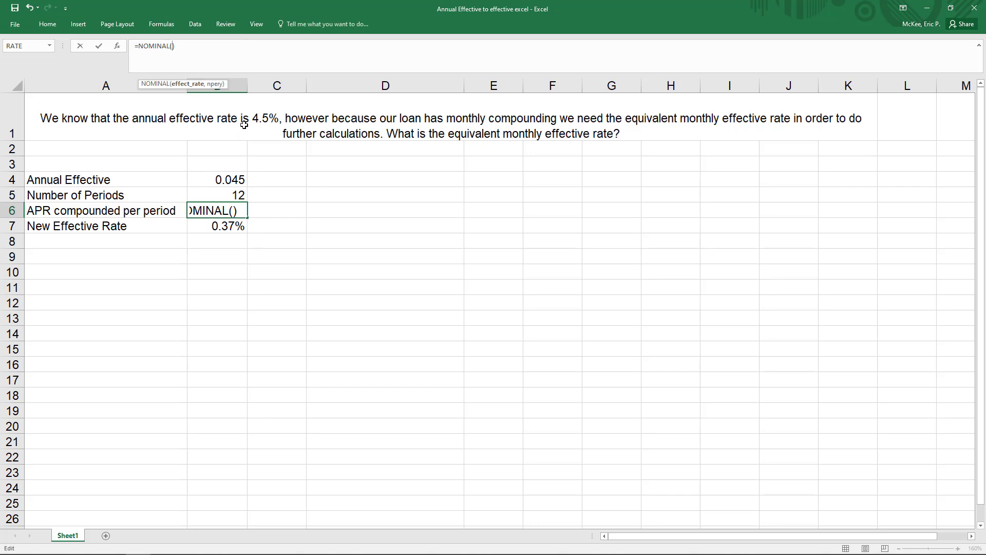
click(215, 179)
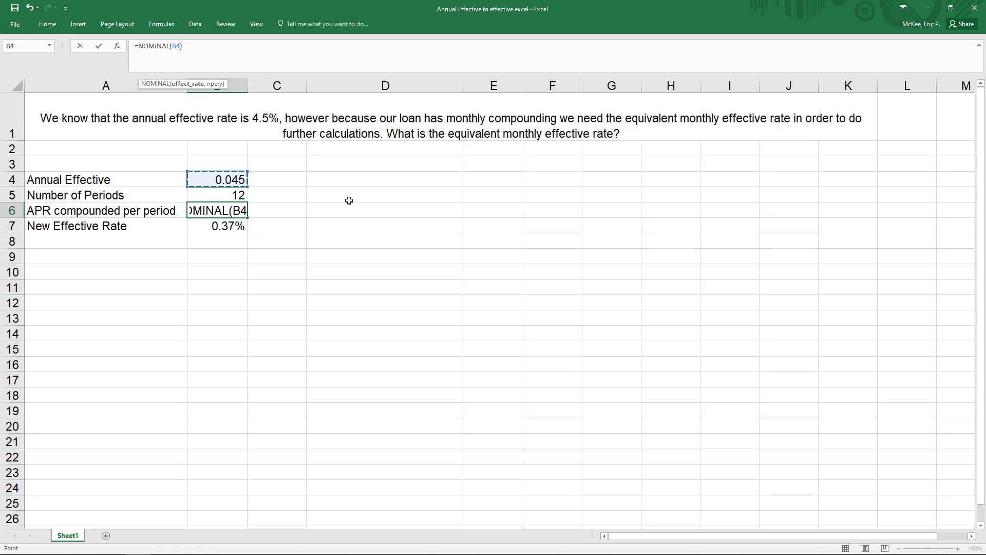
text(,)
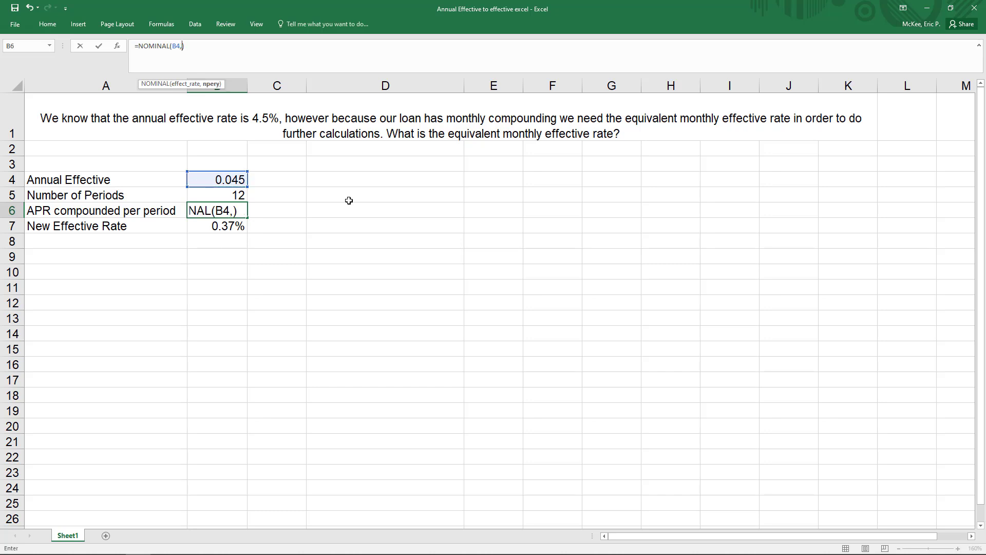
click(216, 197)
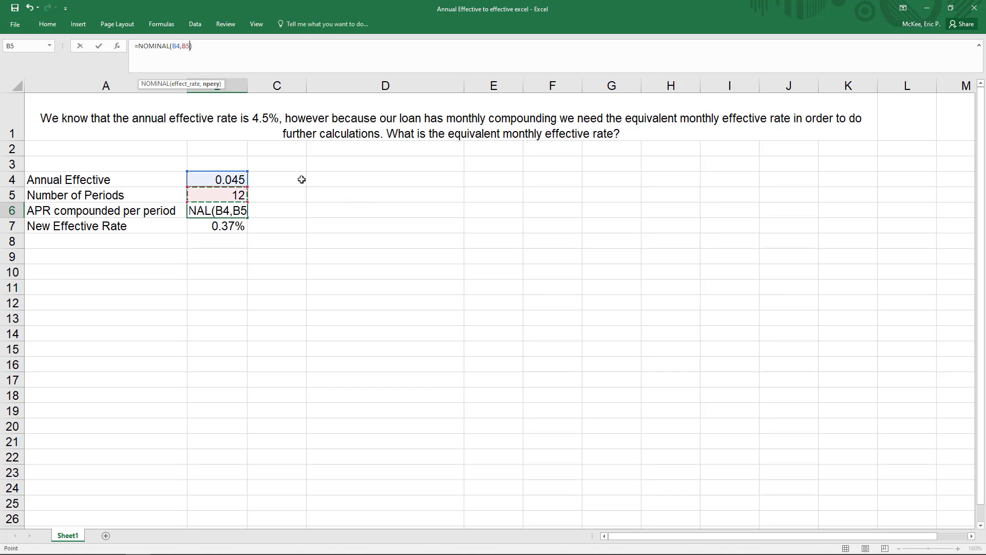
key(Return)
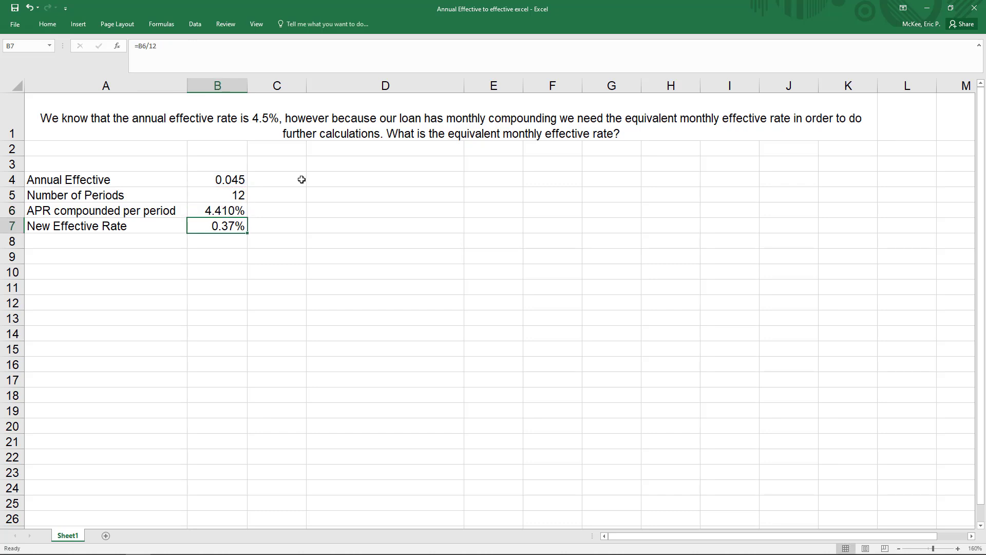
- Replace the fixed divisor in the new effective rate formula with the number of periods cell, making it =B6/B5
click(197, 57)
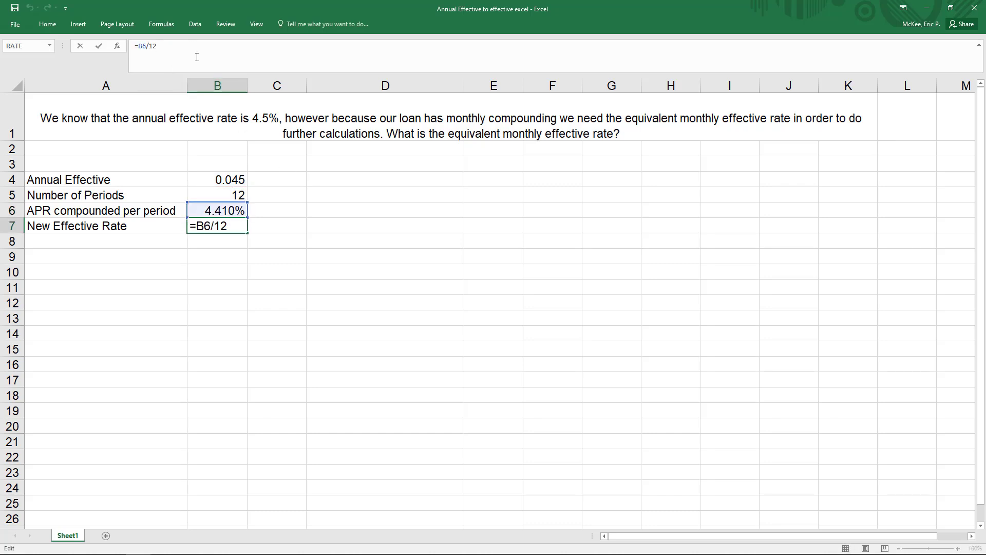
key(BackSpace)
key(BackSpace)
click(220, 195)
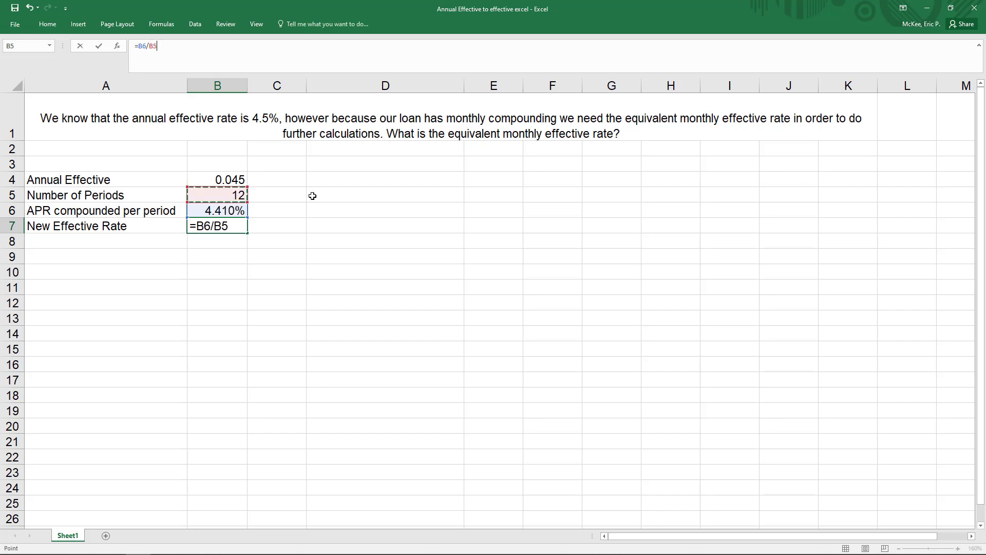
key(Return)
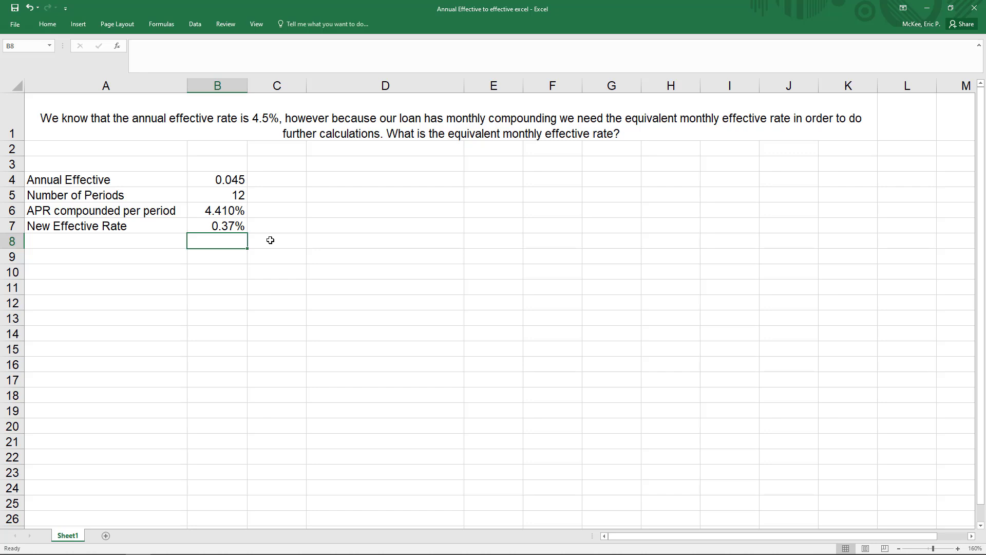
- Set the number of periods in B5 to 4 and check the recalculated APR and new effective rate cells
drag(127, 179, 194, 193)
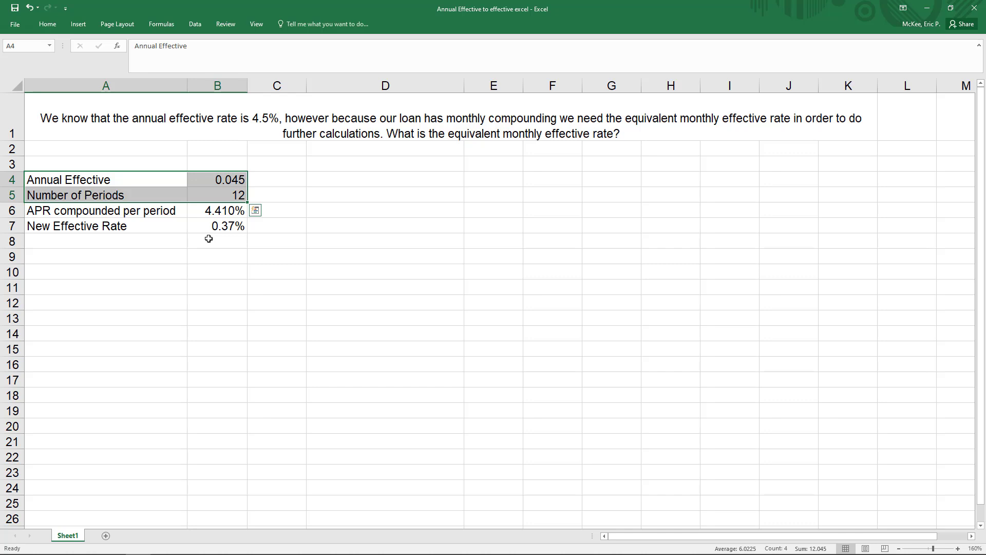
click(222, 194)
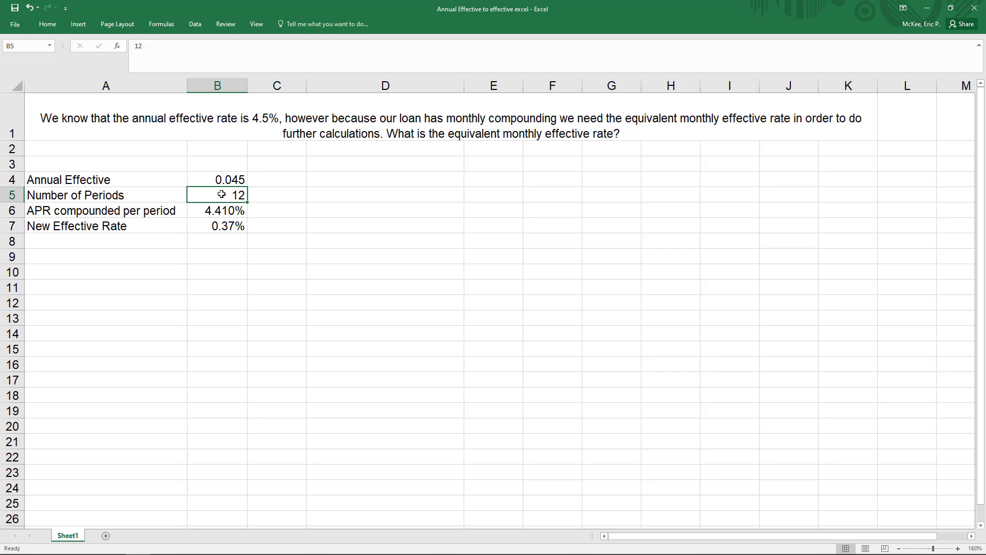
text(4)
key(Return)
key(Down)
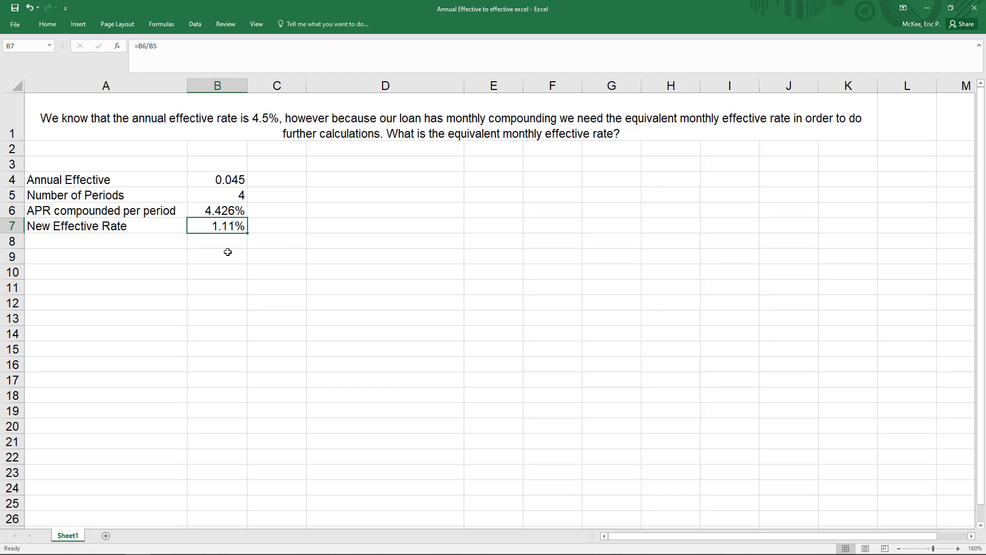
click(232, 210)
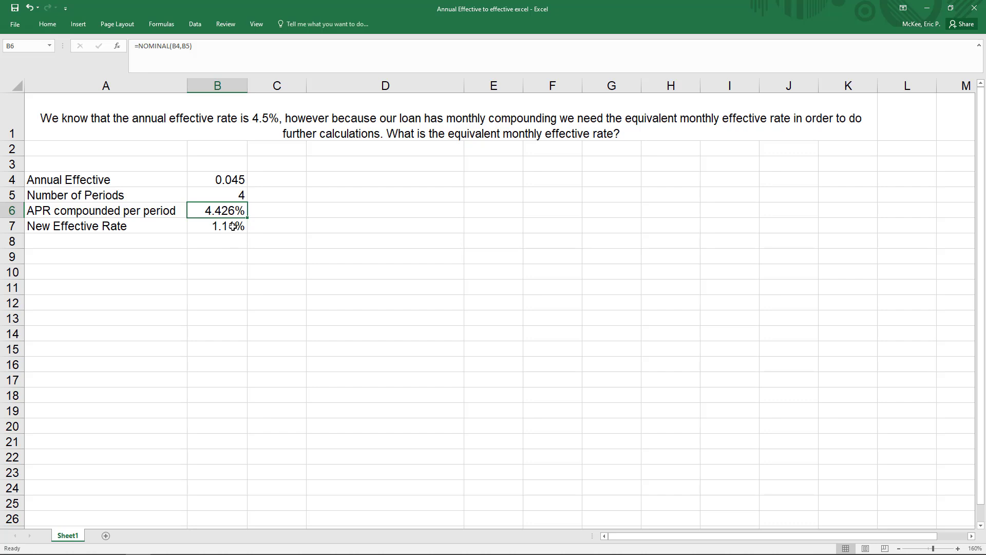
click(233, 226)
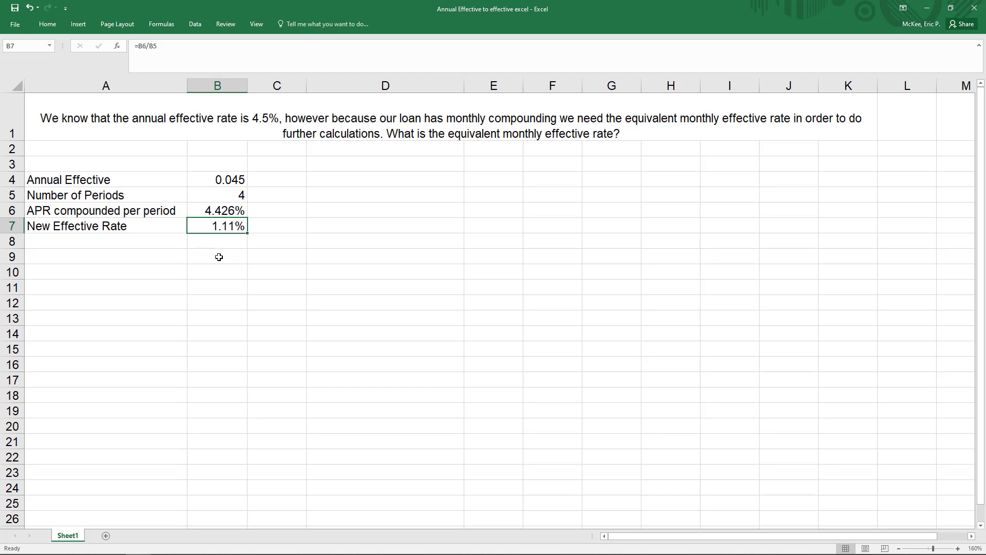
click(211, 215)
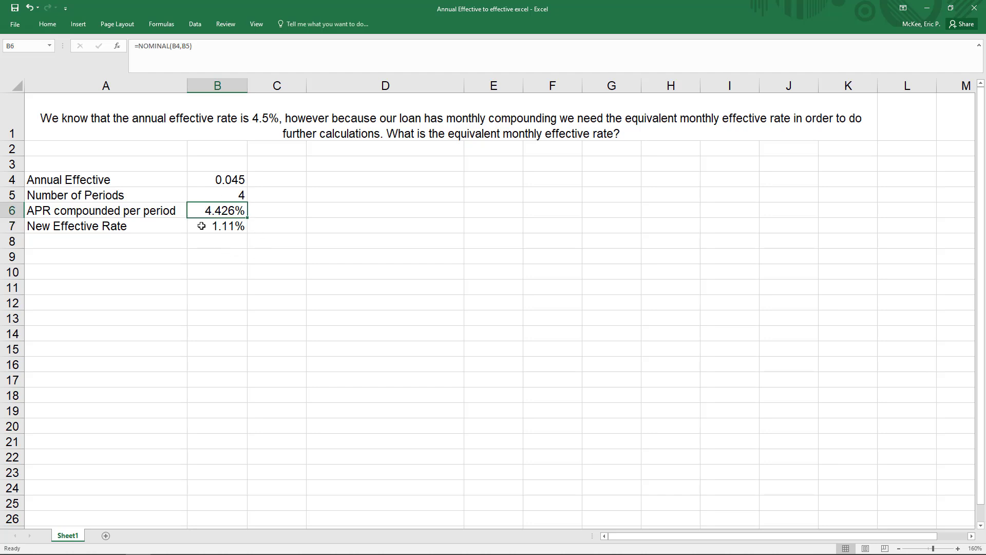
click(199, 225)
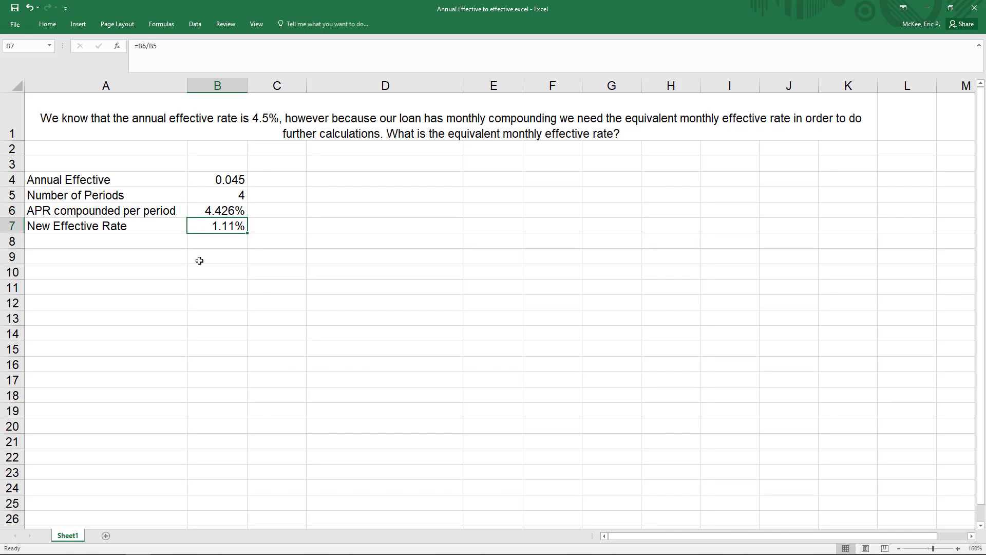